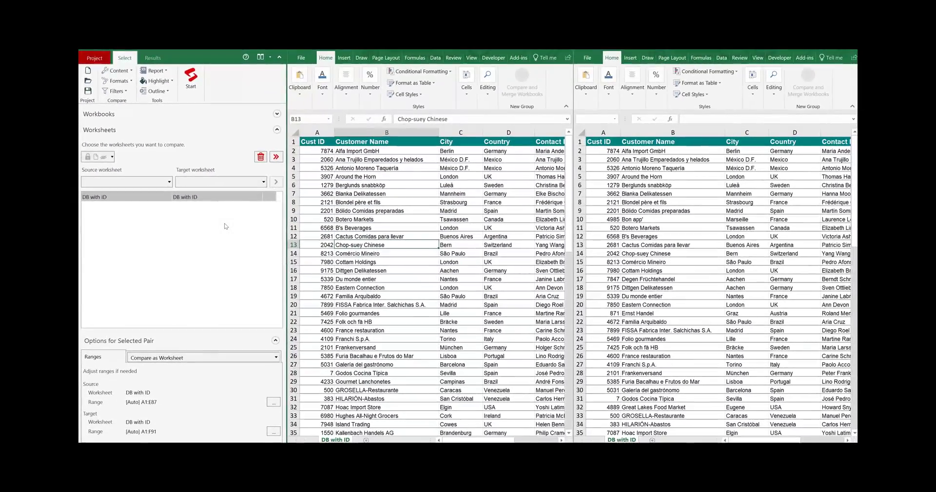
# Step: Review the available compare modes, leaving the current mode unchanged
pyautogui.click(365, 247)
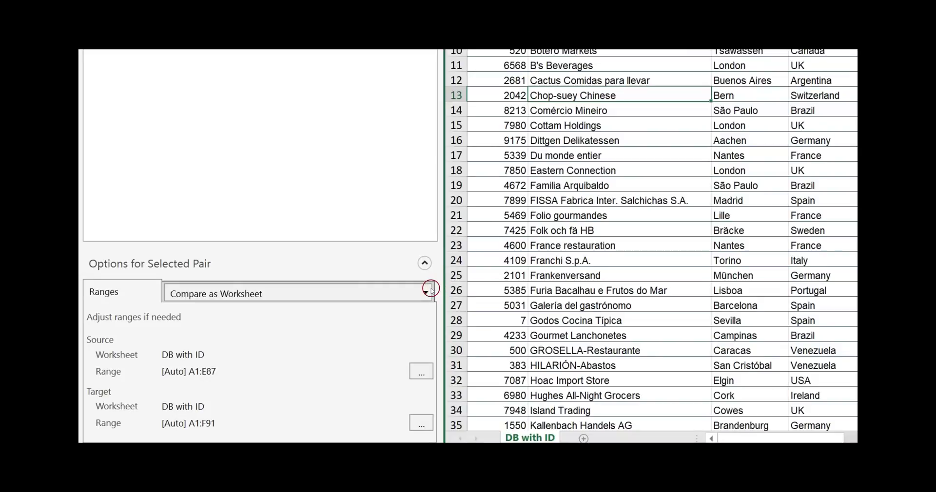
pyautogui.click(424, 293)
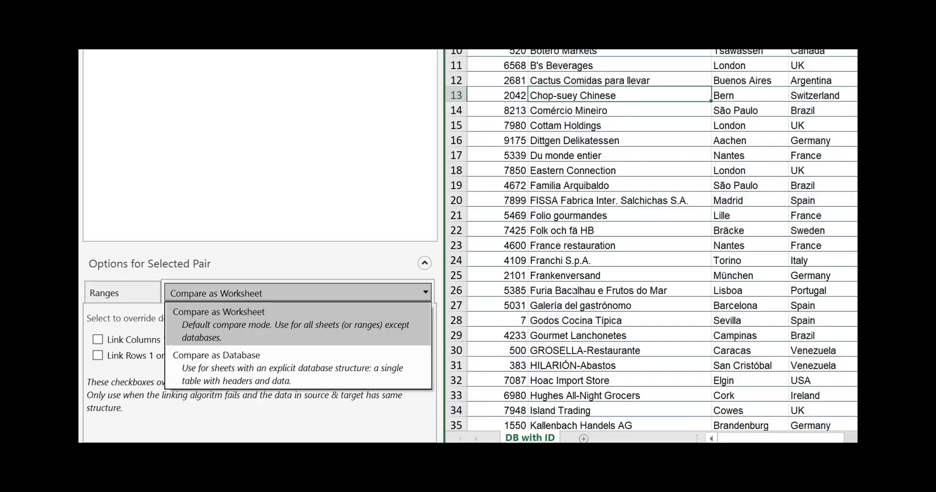
pyautogui.press('Escape')
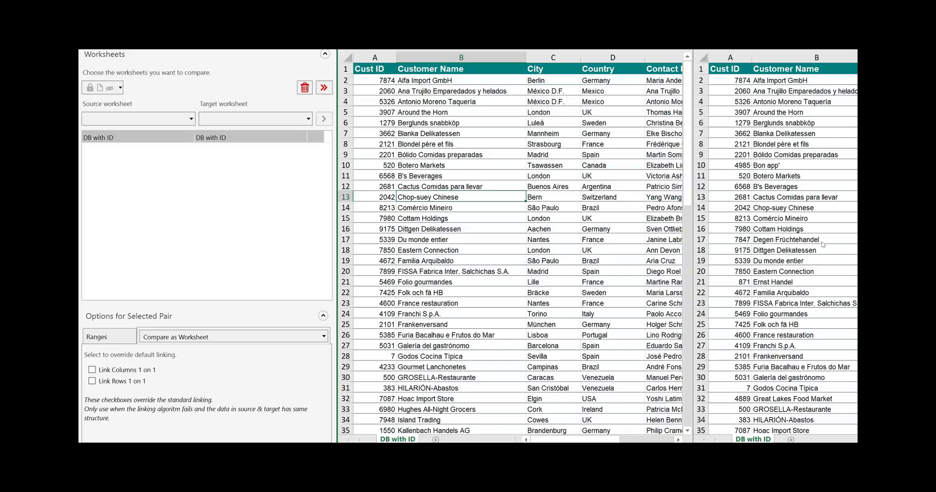
# Step: Select the customer table's header cells, Customer Name and City columns, and some records
pyautogui.moveTo(361, 71); pyautogui.dragTo(675, 82)
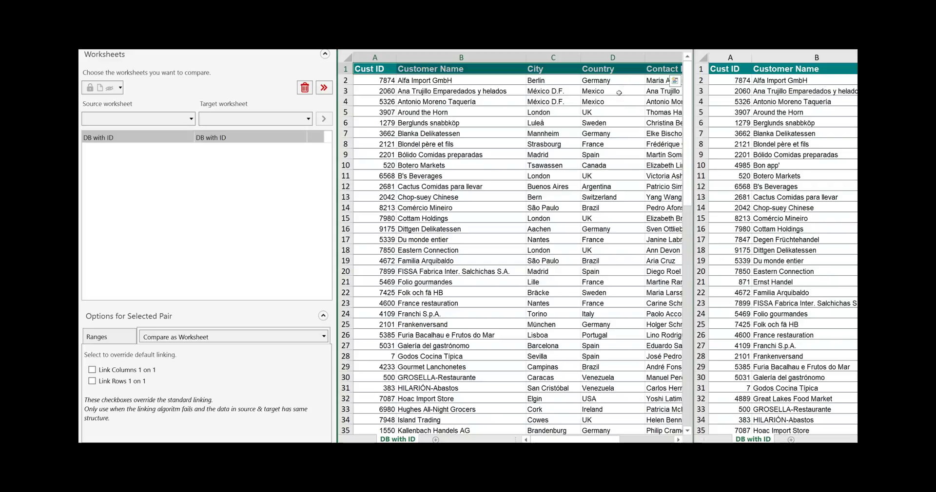
pyautogui.click(462, 68)
pyautogui.moveTo(462, 68); pyautogui.dragTo(441, 265)
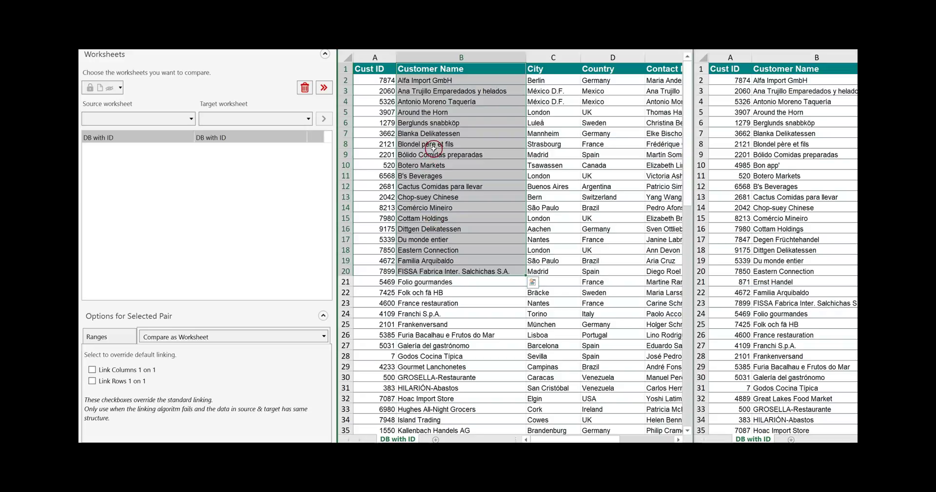
pyautogui.click(453, 110)
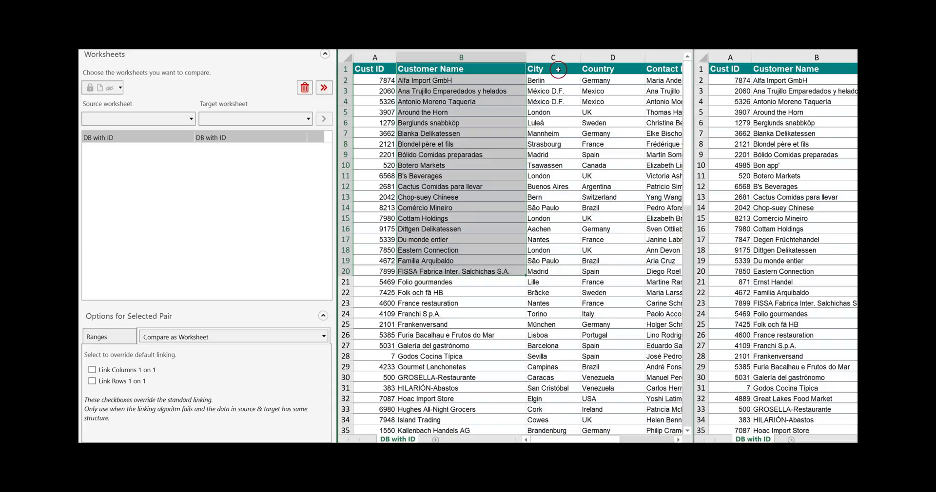
pyautogui.moveTo(552, 71); pyautogui.dragTo(548, 250)
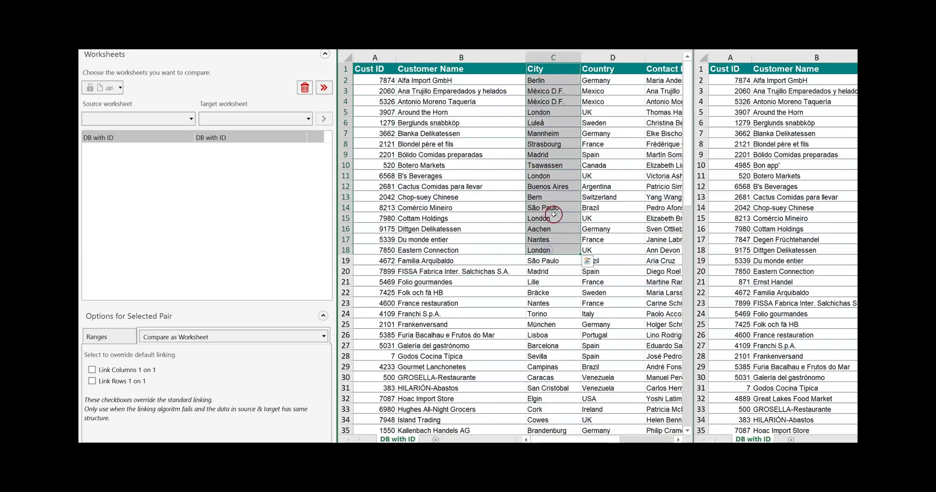
pyautogui.moveTo(385, 155); pyautogui.dragTo(669, 157)
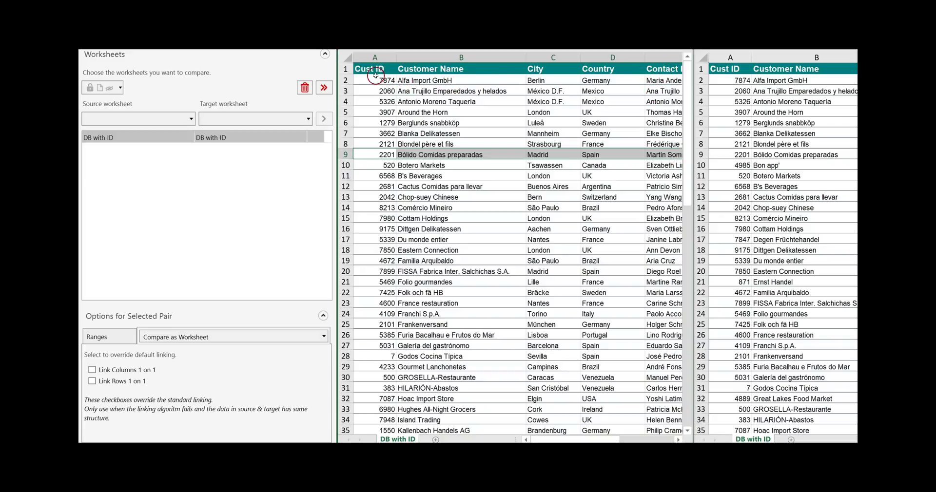
# Step: Select the Bólido Comidas preparadas record in Madrid, the row 9 fields, and the Cust ID values
pyautogui.click(466, 154)
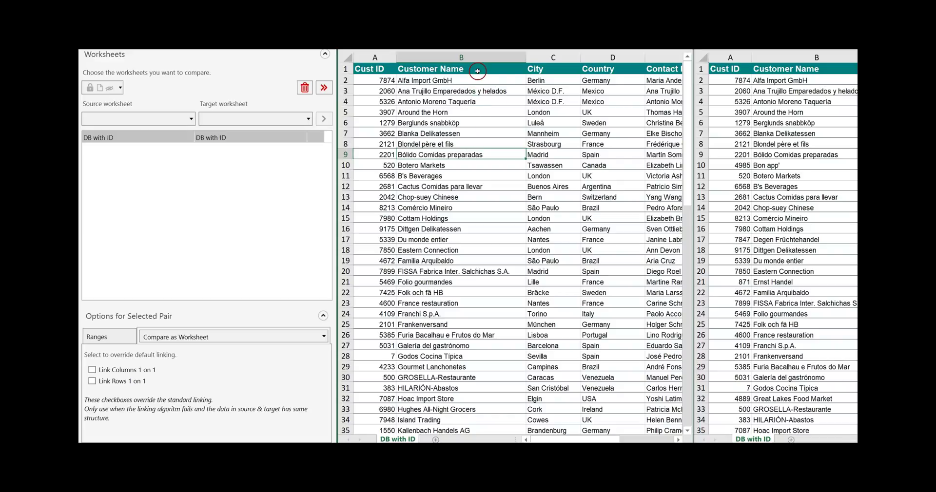
pyautogui.click(538, 154)
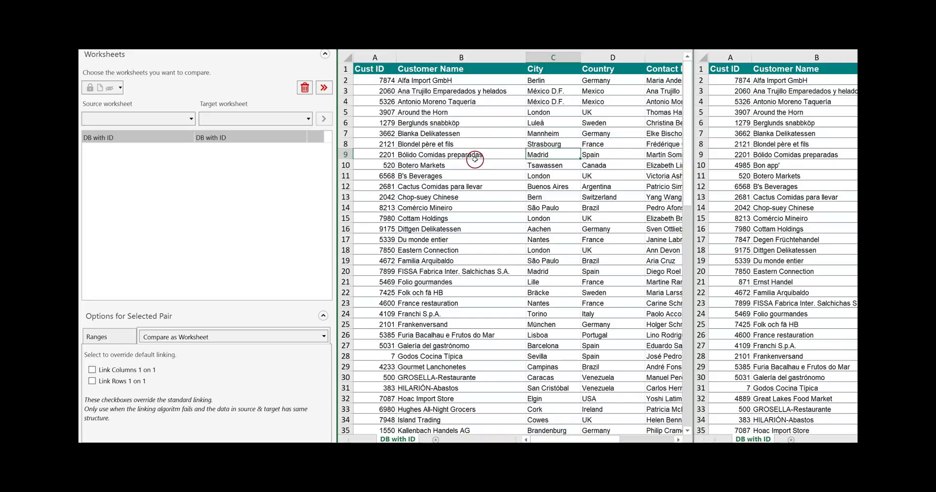
pyautogui.moveTo(477, 156); pyautogui.dragTo(656, 155)
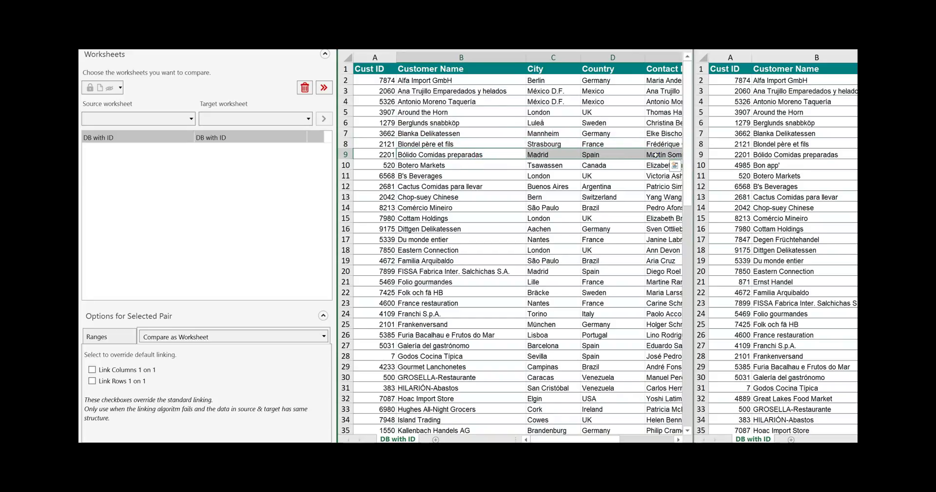
pyautogui.moveTo(374, 69); pyautogui.dragTo(375, 279)
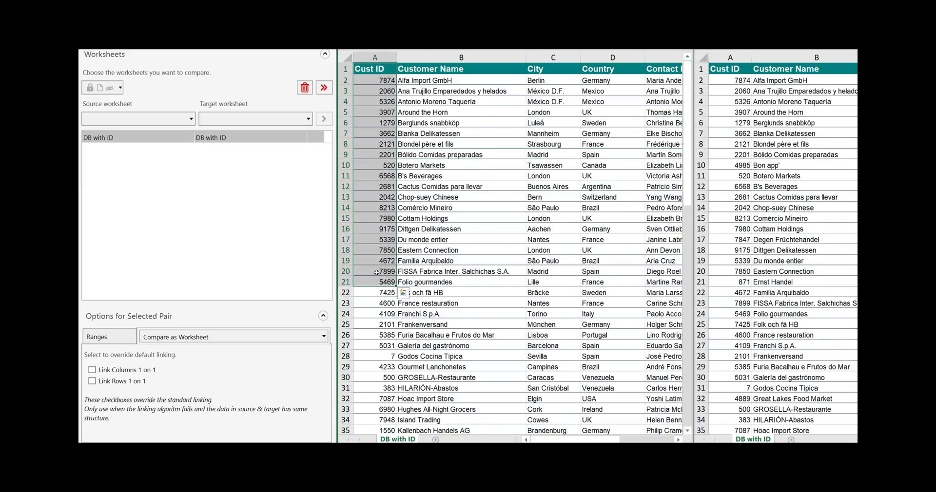
pyautogui.rightClick(376, 270)
pyautogui.click(376, 269)
# Step: Check the FISSA record, undo the last edit, and set the pair to Compare as Database
pyautogui.click(436, 274)
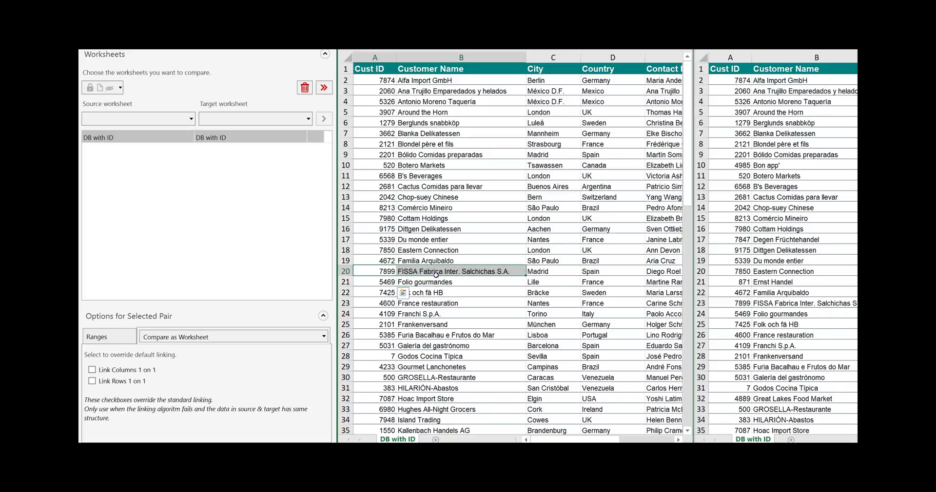
pyautogui.rightClick(371, 271)
pyautogui.hotkey('ctrl', 'z')
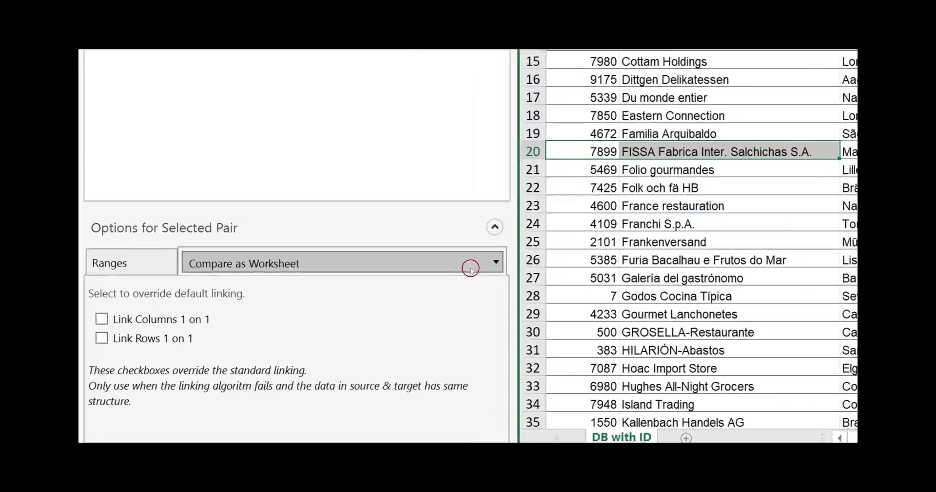
pyautogui.click(494, 263)
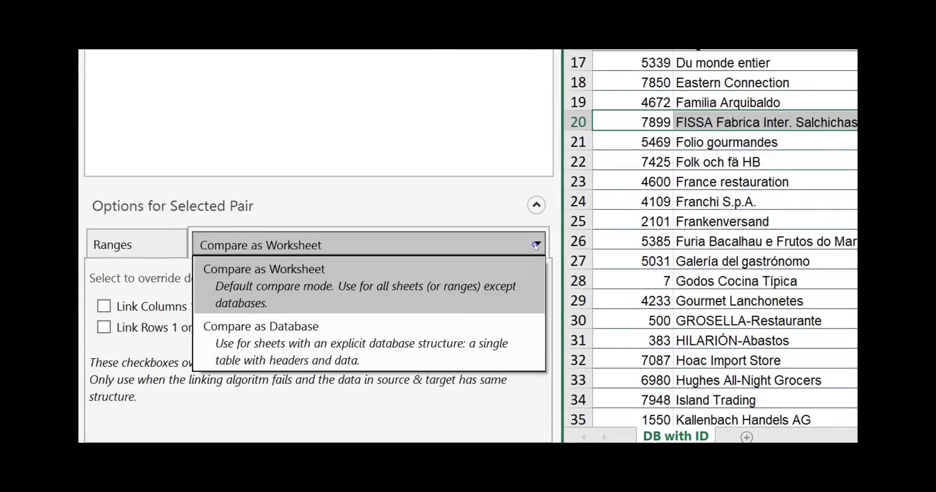
pyautogui.click(428, 346)
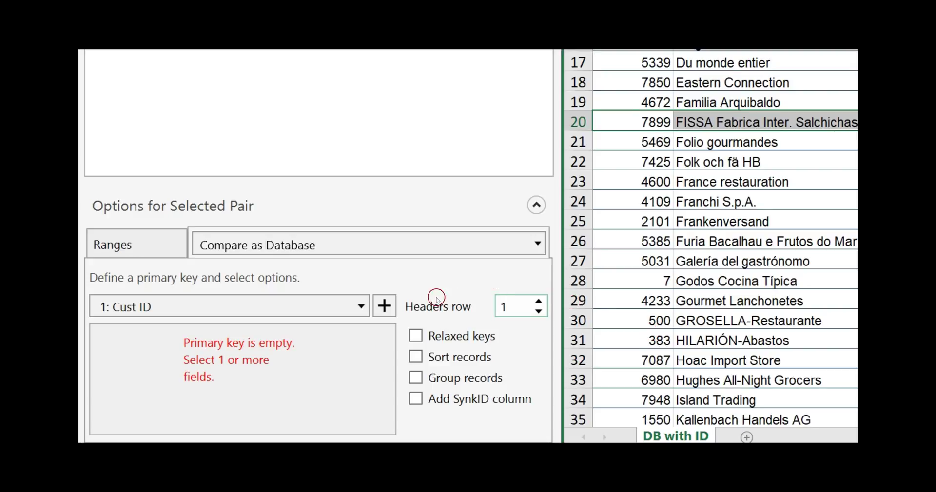
# Step: Choose 1: Cust ID as the key field and add it to the primary key list
pyautogui.click(361, 307)
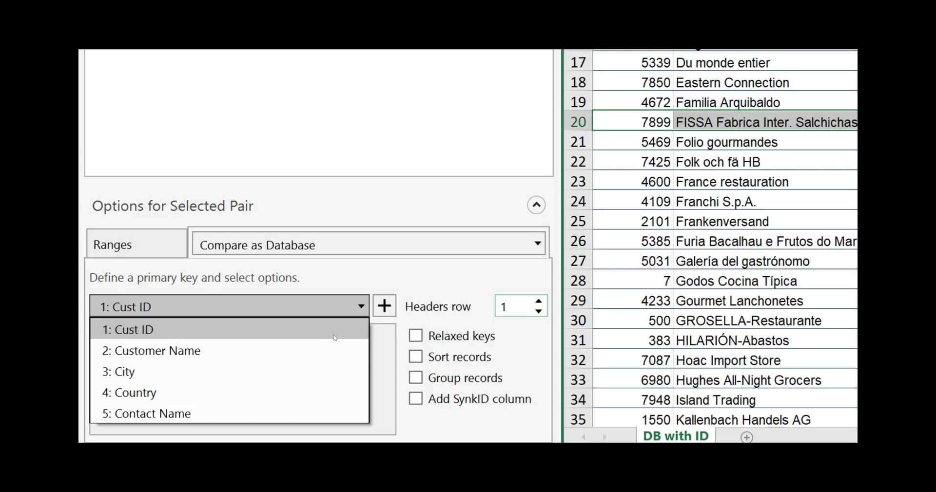
pyautogui.click(296, 329)
pyautogui.click(297, 331)
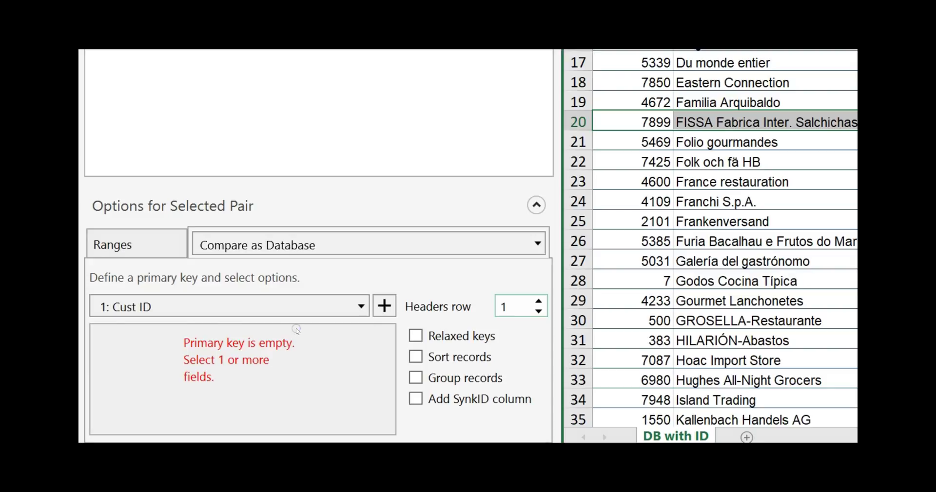
pyautogui.click(386, 307)
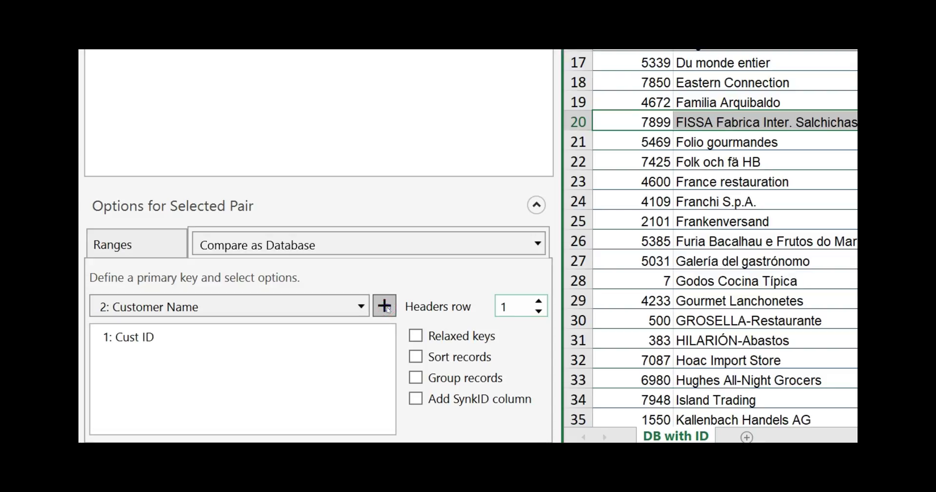
pyautogui.click(251, 317)
pyautogui.click(217, 337)
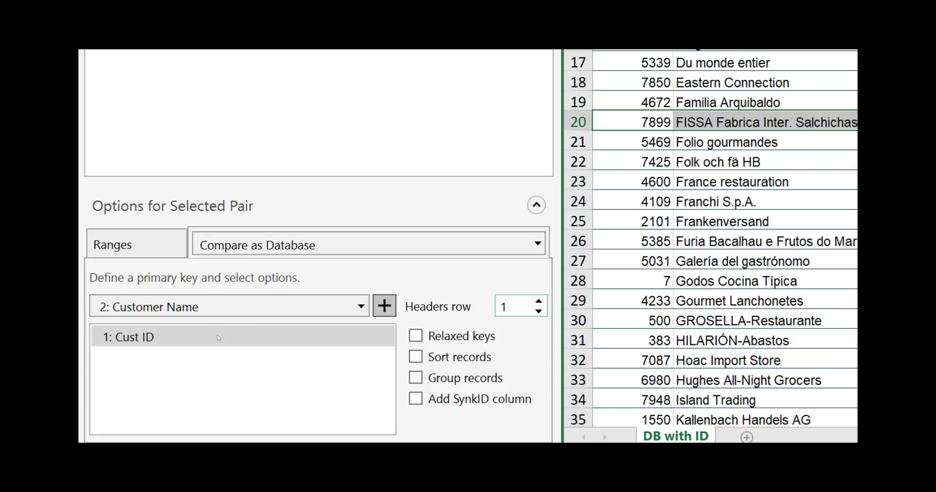
pyautogui.click(220, 337)
pyautogui.moveTo(356, 320); pyautogui.dragTo(469, 303)
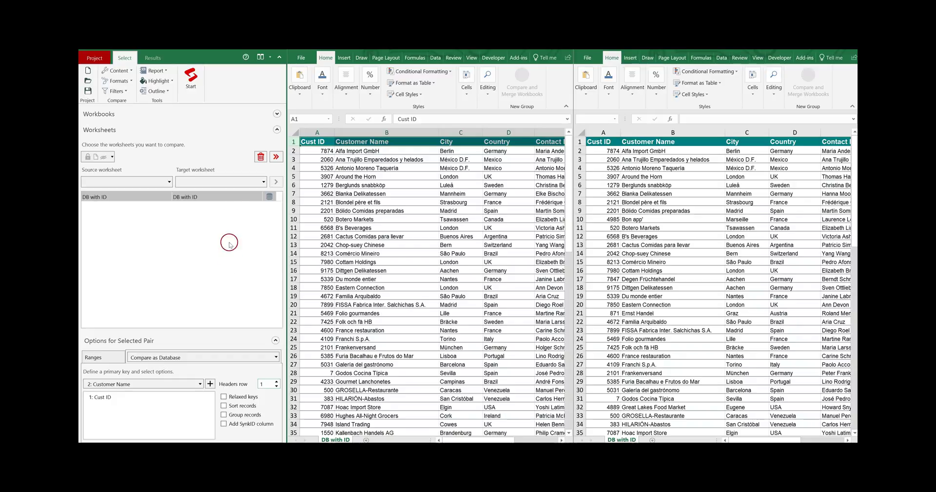
# Step: Start the database comparison and review the highlighted cells and three changed Contact Name differences
pyautogui.click(191, 82)
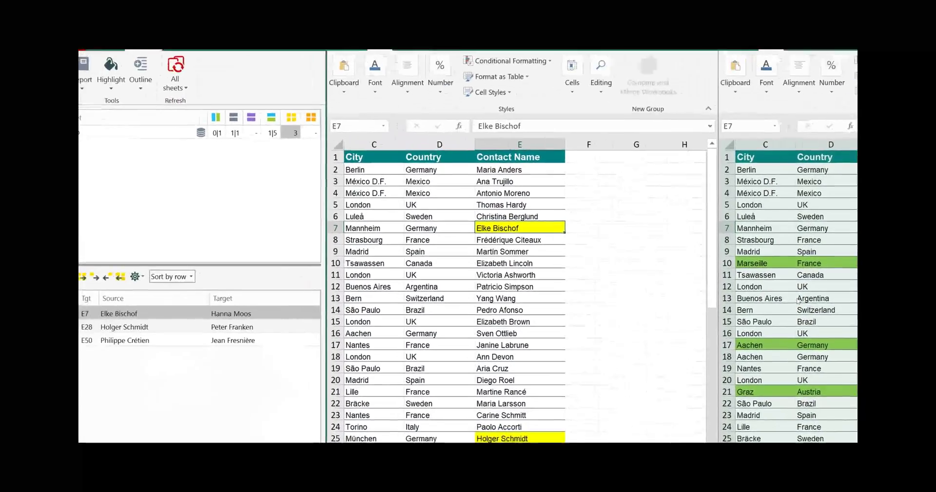
pyautogui.click(65, 86)
pyautogui.click(223, 340)
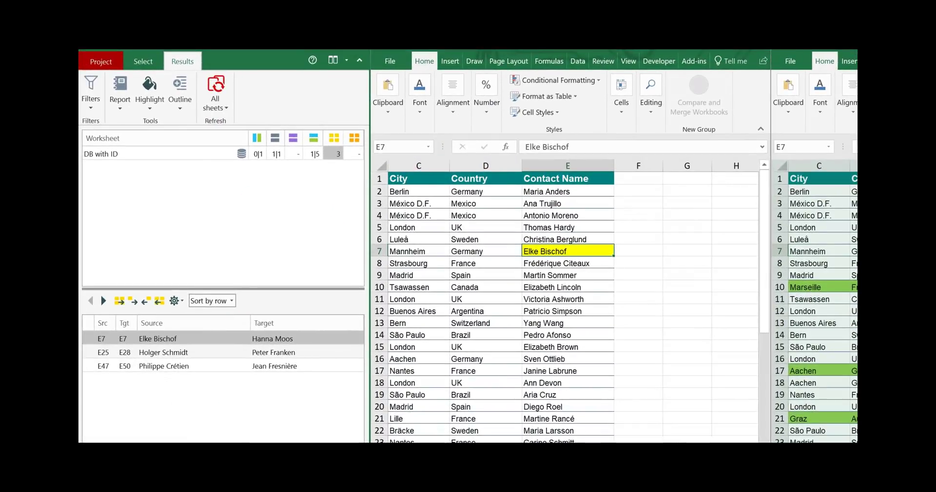
pyautogui.click(191, 219)
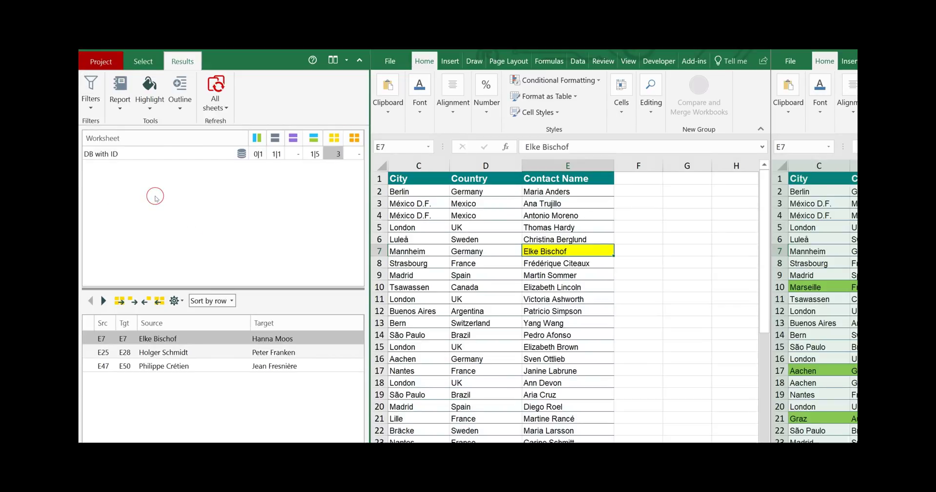
pyautogui.click(175, 233)
pyautogui.click(186, 428)
pyautogui.click(182, 337)
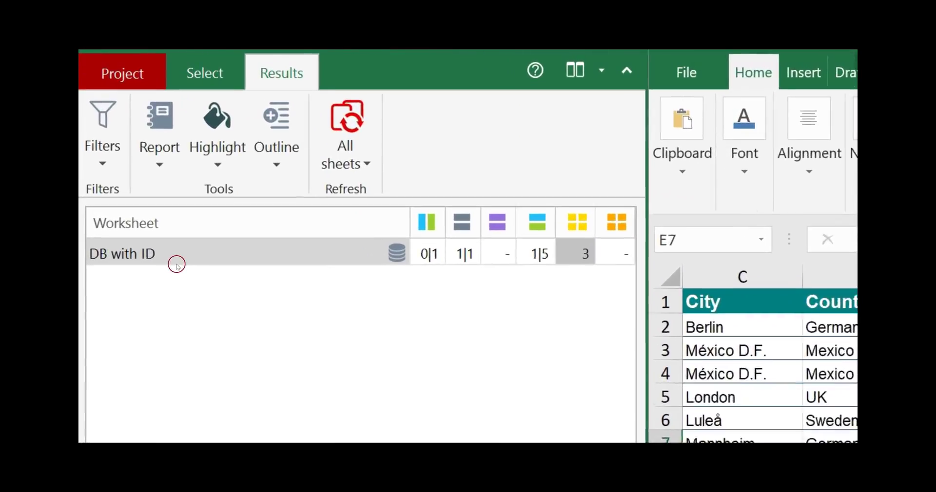
pyautogui.moveTo(146, 197)
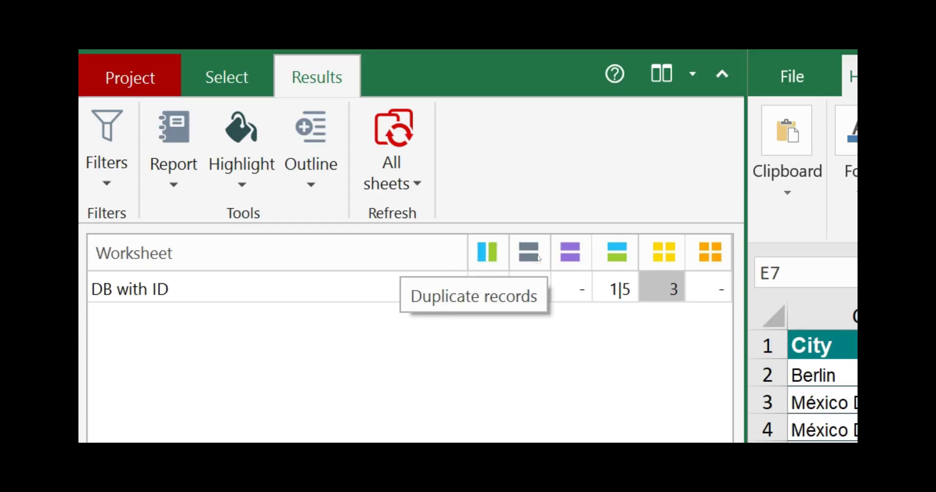
pyautogui.click(574, 250)
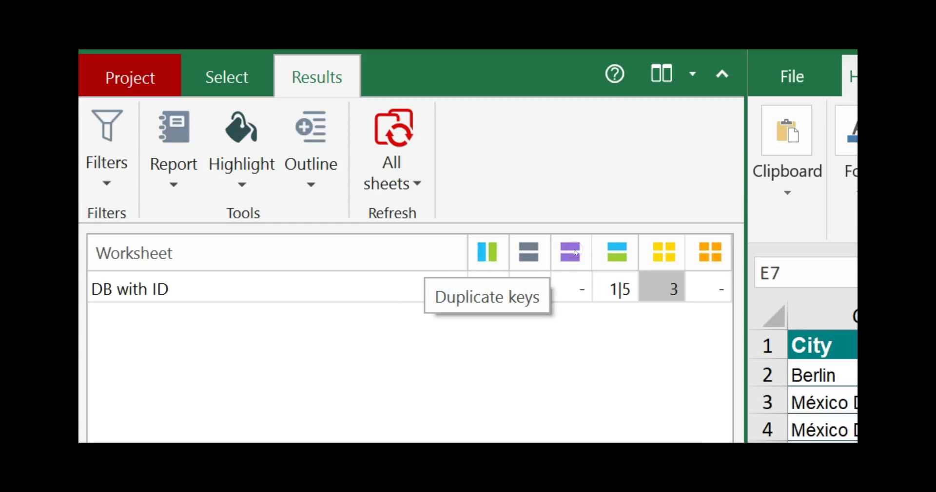
pyautogui.click(612, 254)
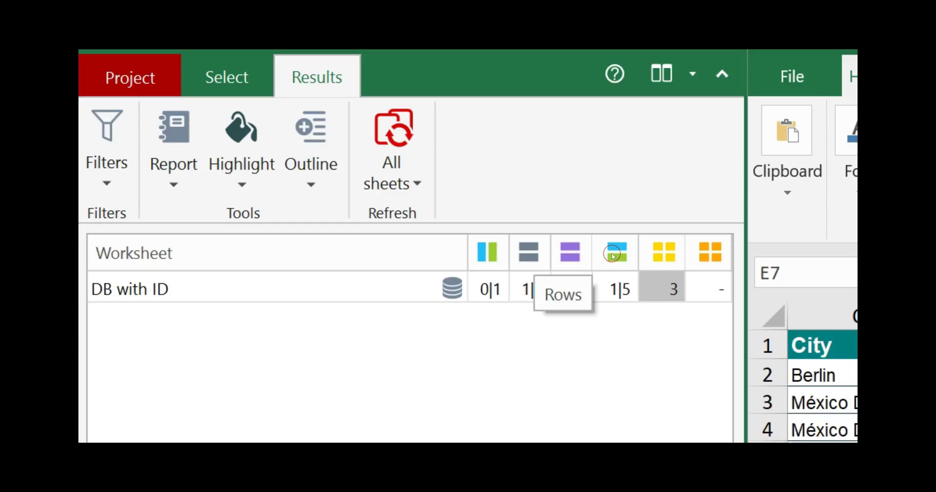
pyautogui.click(663, 255)
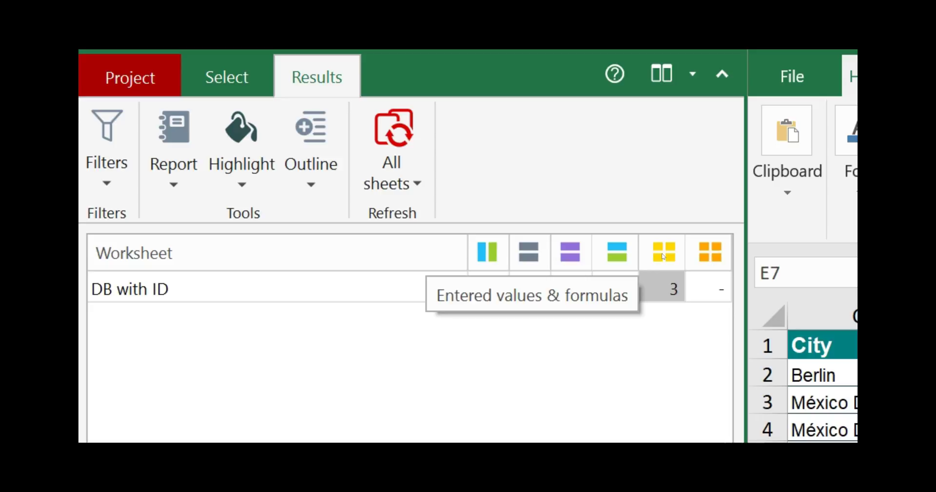
pyautogui.click(715, 256)
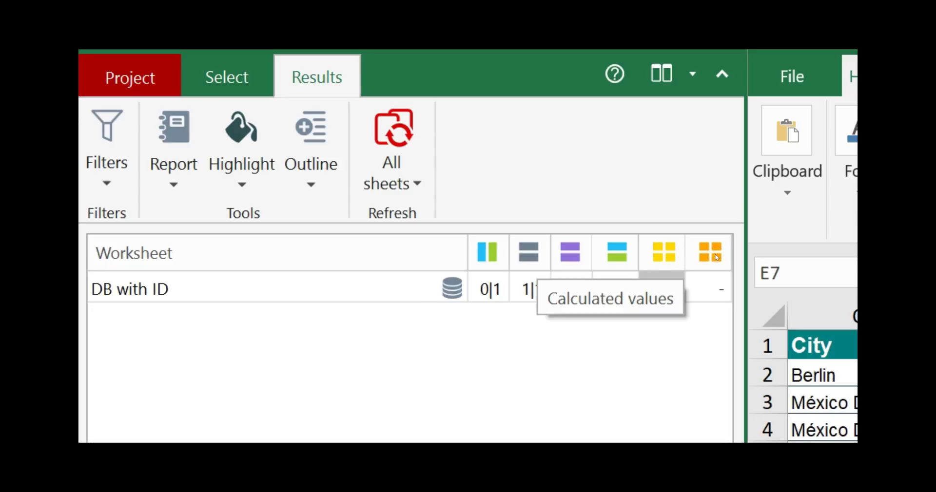
pyautogui.click(524, 412)
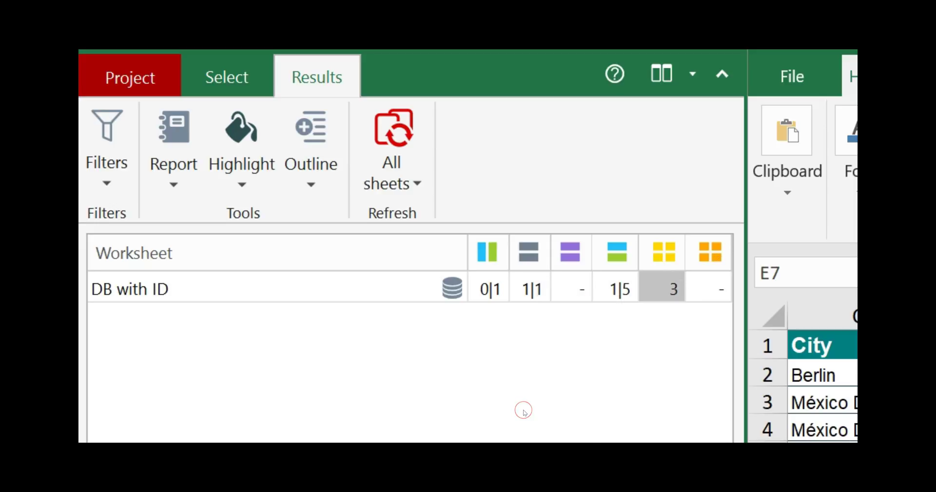
pyautogui.click(574, 375)
# Step: List the Columns 0|1 difference and select the inserted F / Telephone No. column
pyautogui.click(491, 291)
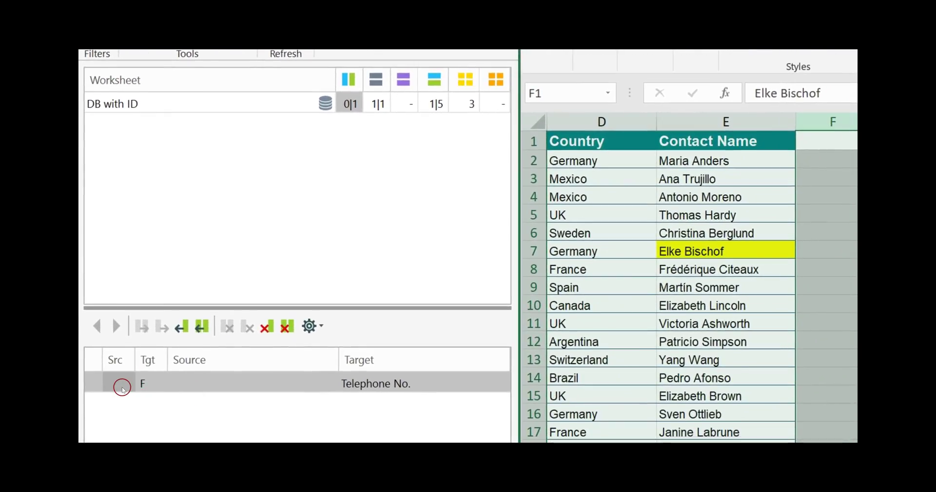
pyautogui.click(305, 374)
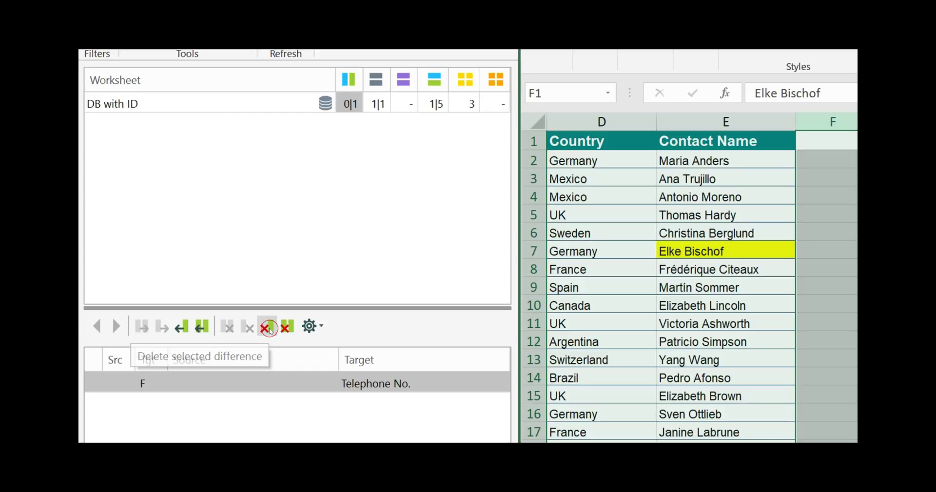
pyautogui.click(286, 328)
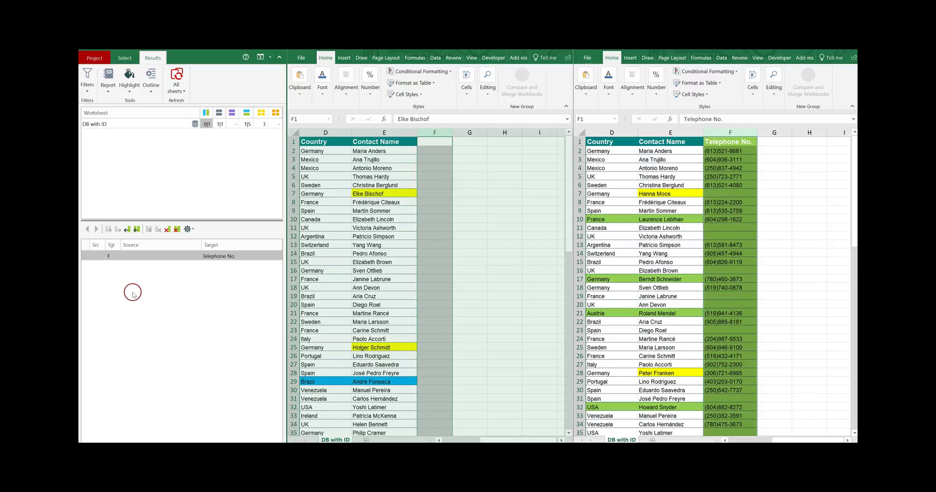
# Step: Transfer the Telephone No. column F into the source (left) customer worksheet
pyautogui.click(127, 231)
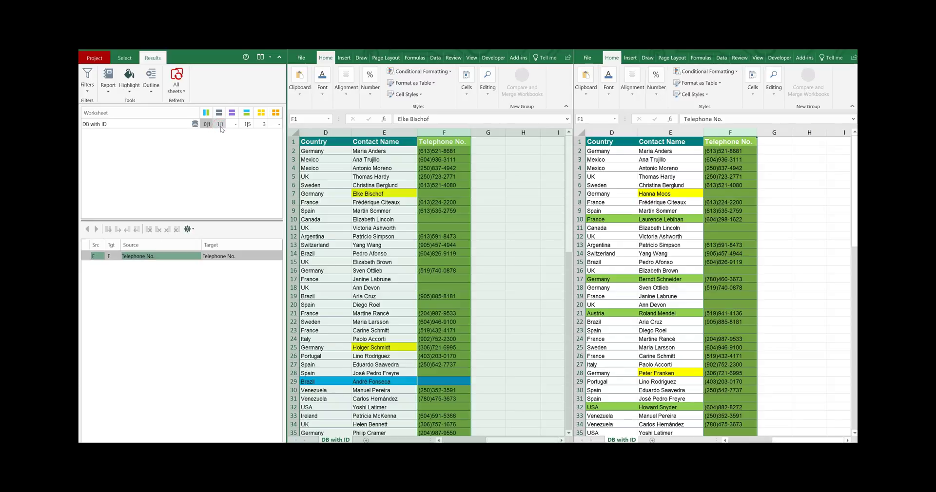
# Step: List the 1|1 duplicate records and locate the duplicate Cust ID 3914 in the sheet
pyautogui.click(221, 126)
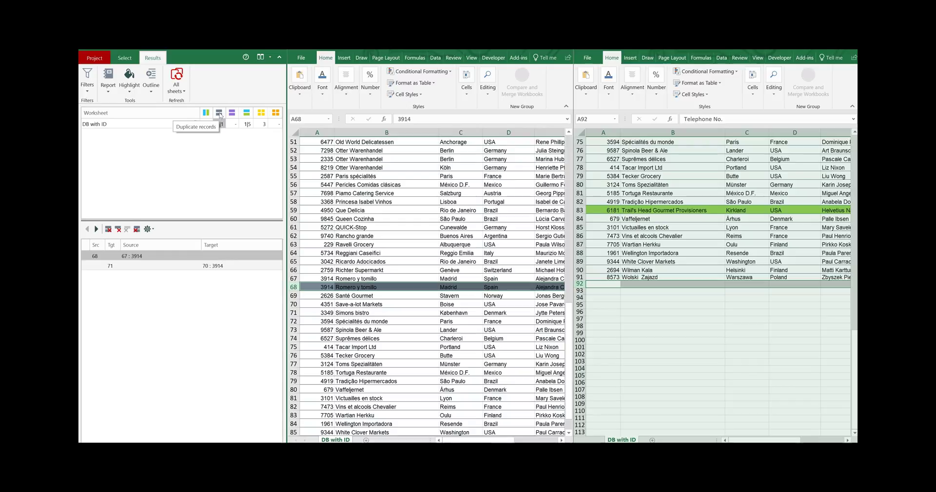
pyautogui.click(99, 257)
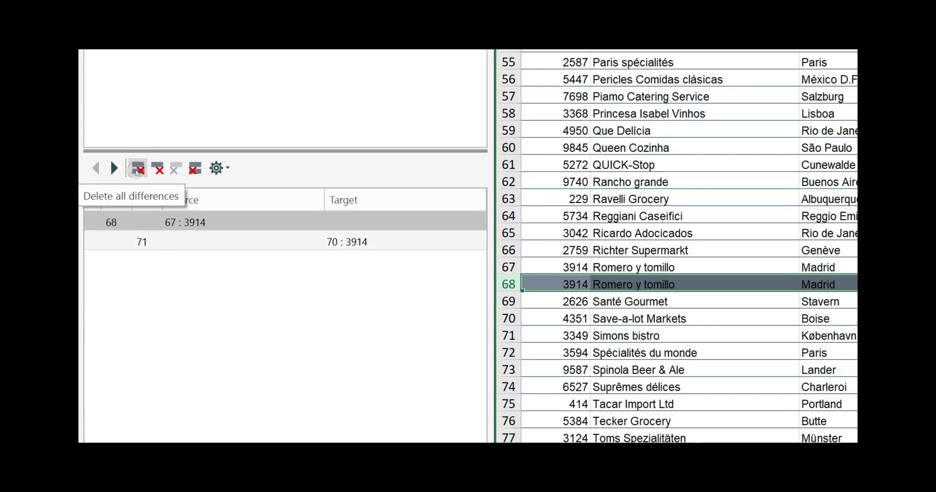
pyautogui.click(157, 173)
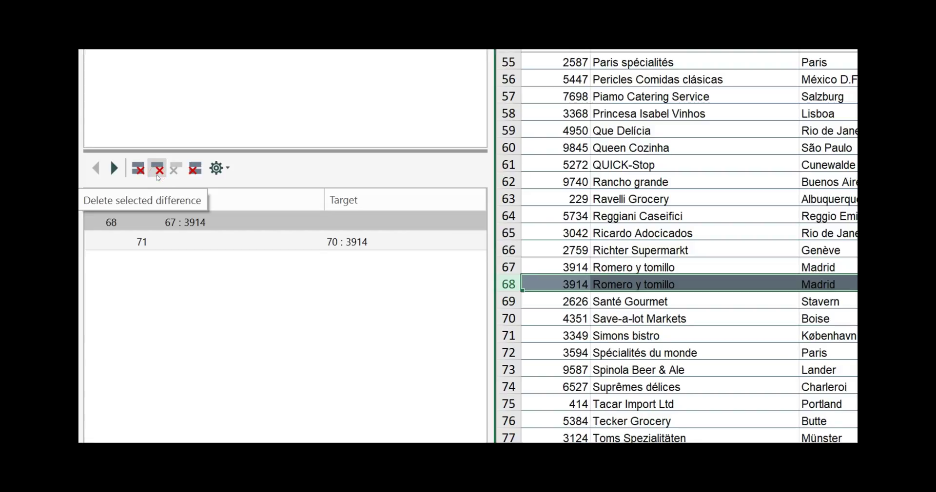
pyautogui.click(191, 170)
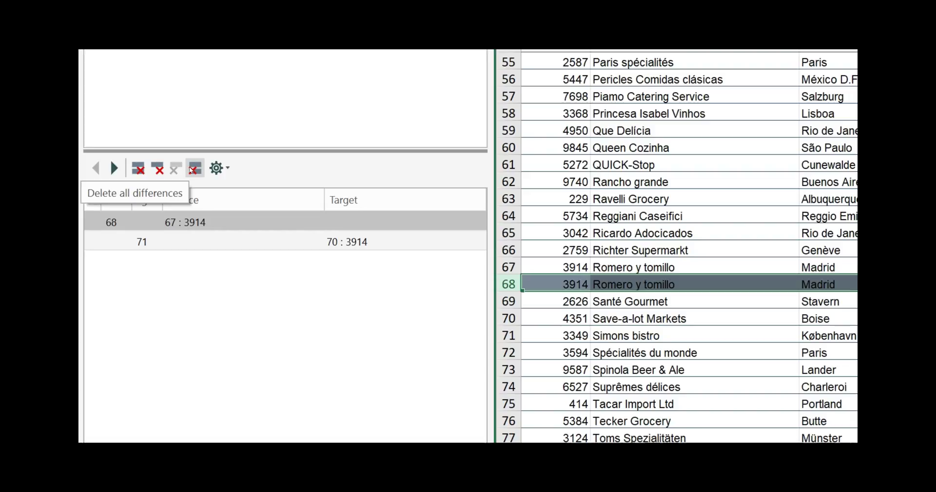
pyautogui.click(199, 167)
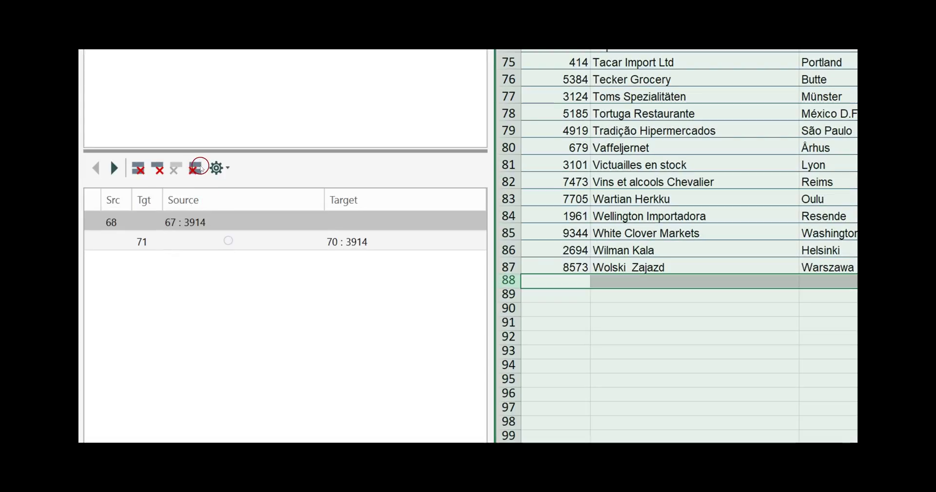
pyautogui.click(197, 168)
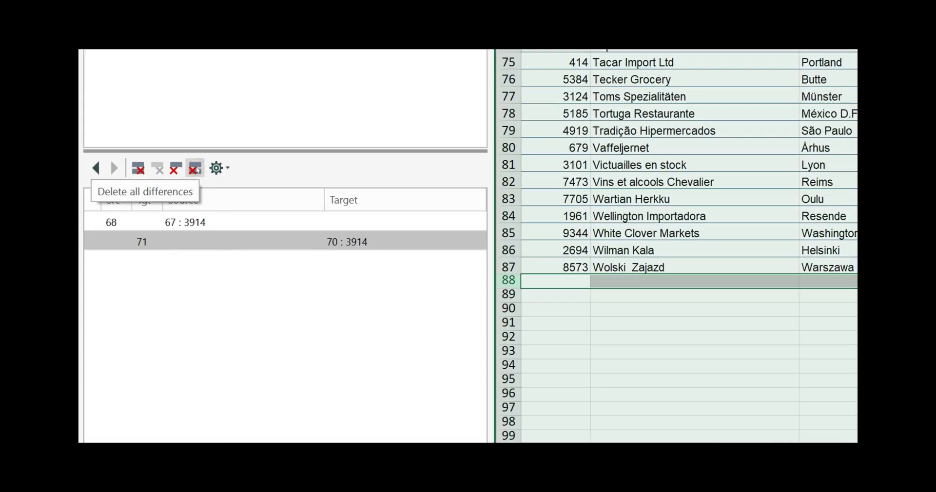
pyautogui.click(174, 170)
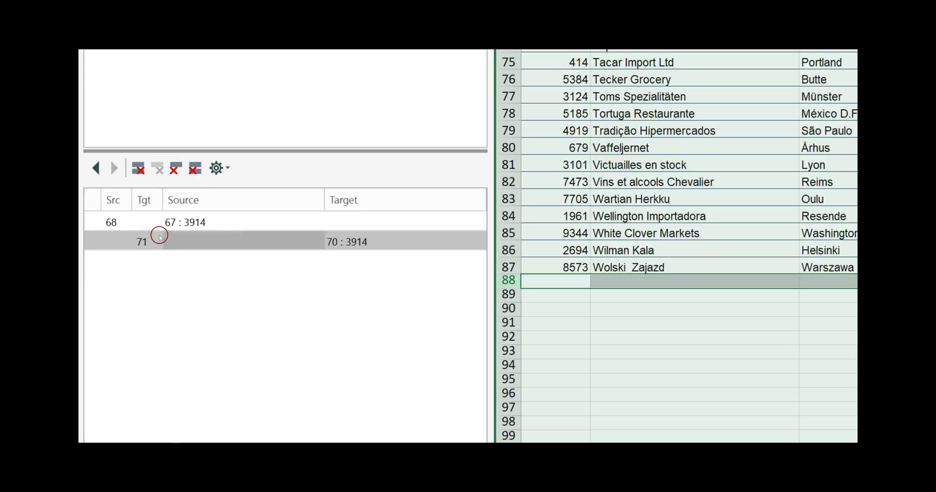
# Step: Delete the duplicate Romero y tomillo records in source row 68 and target row 71
pyautogui.click(113, 223)
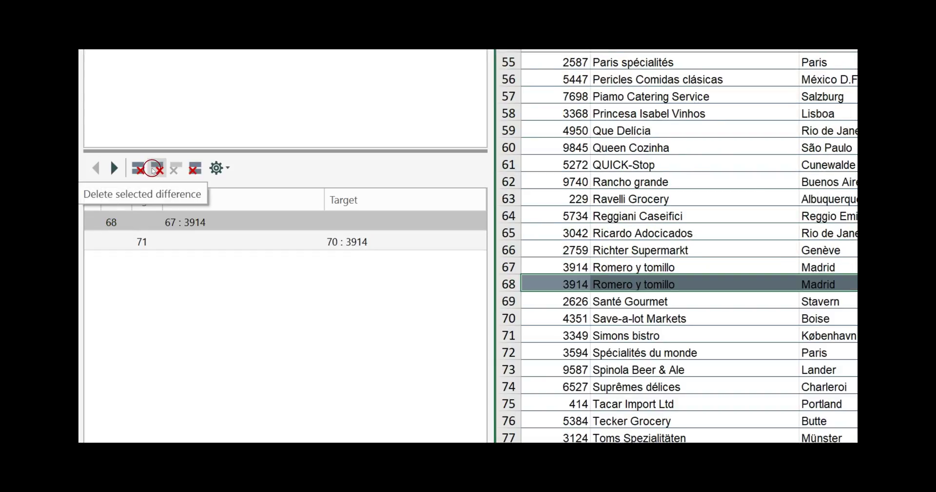
pyautogui.click(155, 168)
pyautogui.click(341, 241)
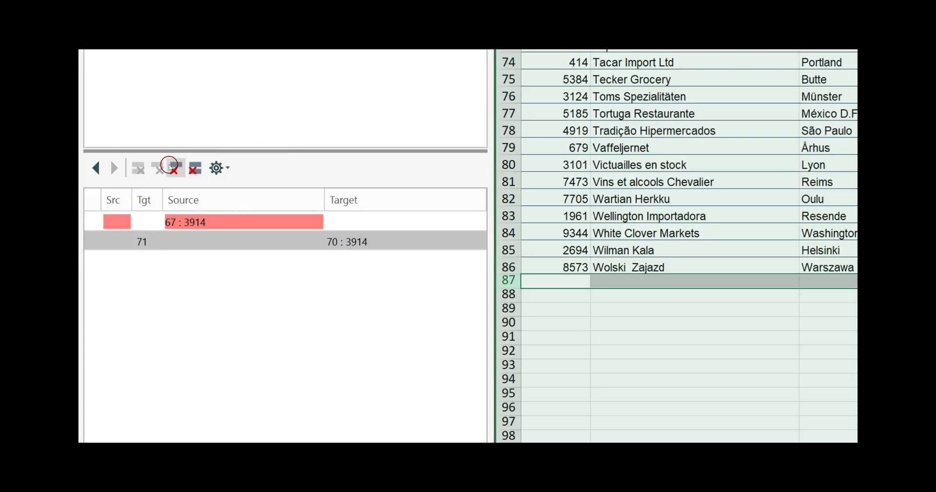
pyautogui.click(172, 167)
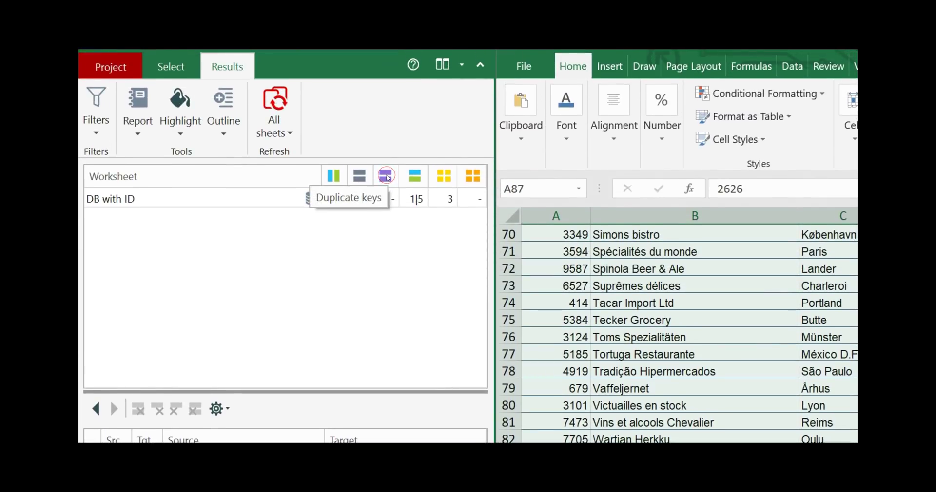
# Step: Show the Rows 1|5 inserted records and jump to the new target row 10, Bon app'
pyautogui.click(382, 199)
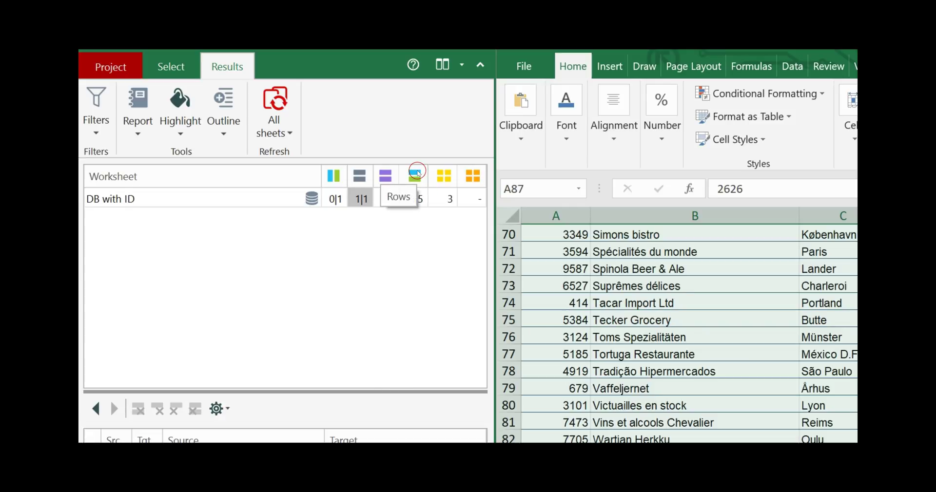
pyautogui.click(417, 198)
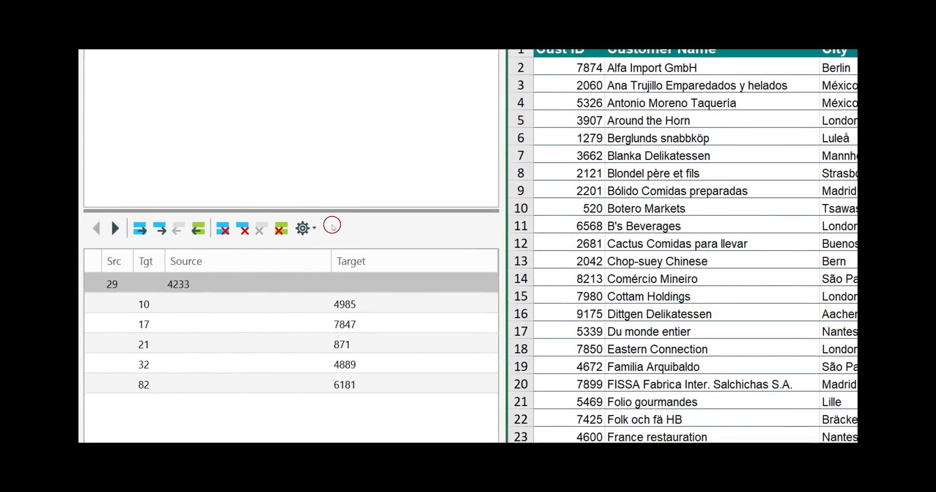
pyautogui.click(145, 300)
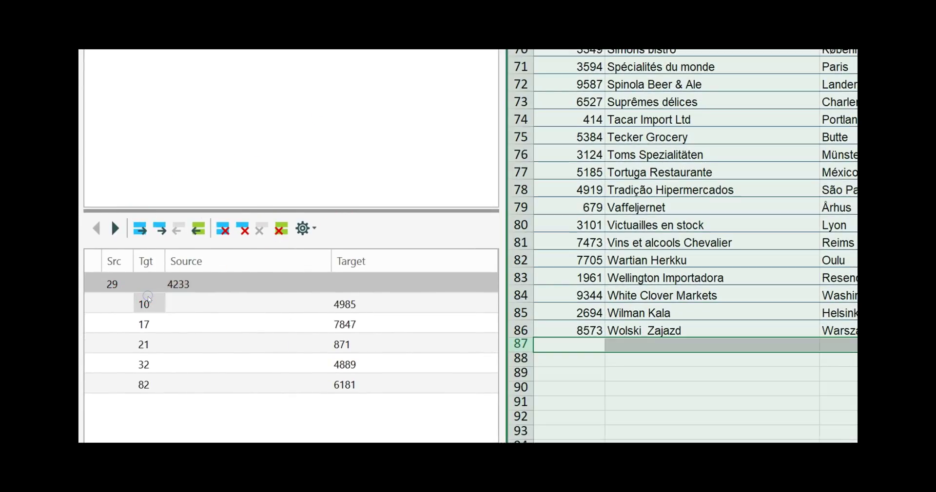